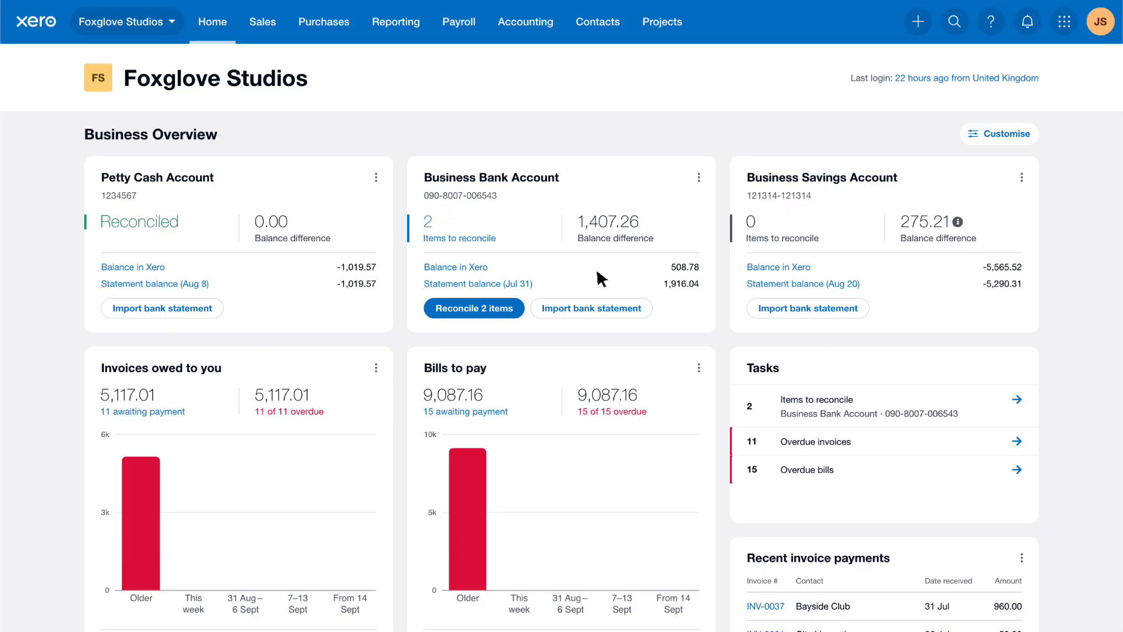
- Search all reports for "Account" and open the Account Transactions report
{"action": "left_click", "coordinate": [420, 30]}
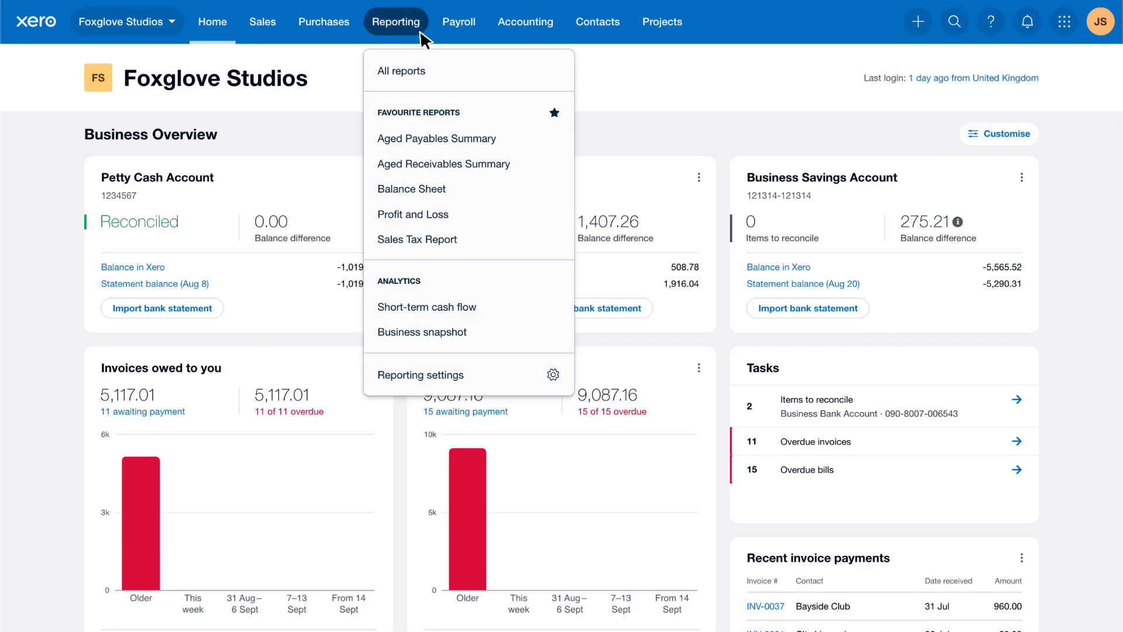
{"action": "left_click", "coordinate": [437, 69]}
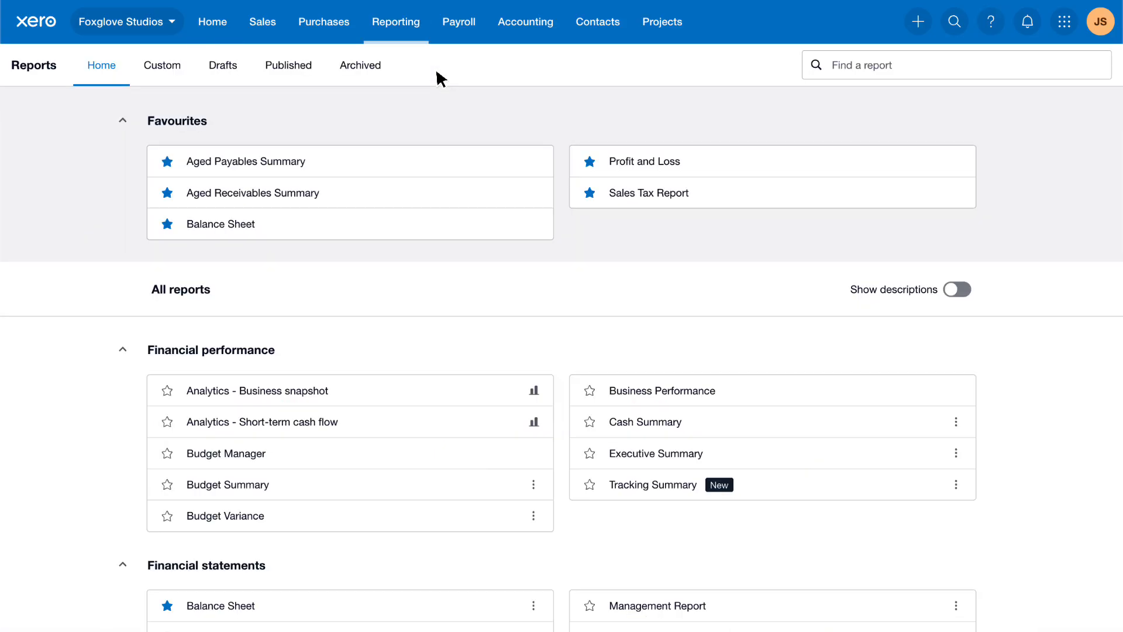
{"action": "left_click", "coordinate": [959, 61]}
{"action": "type", "text": "Account"}
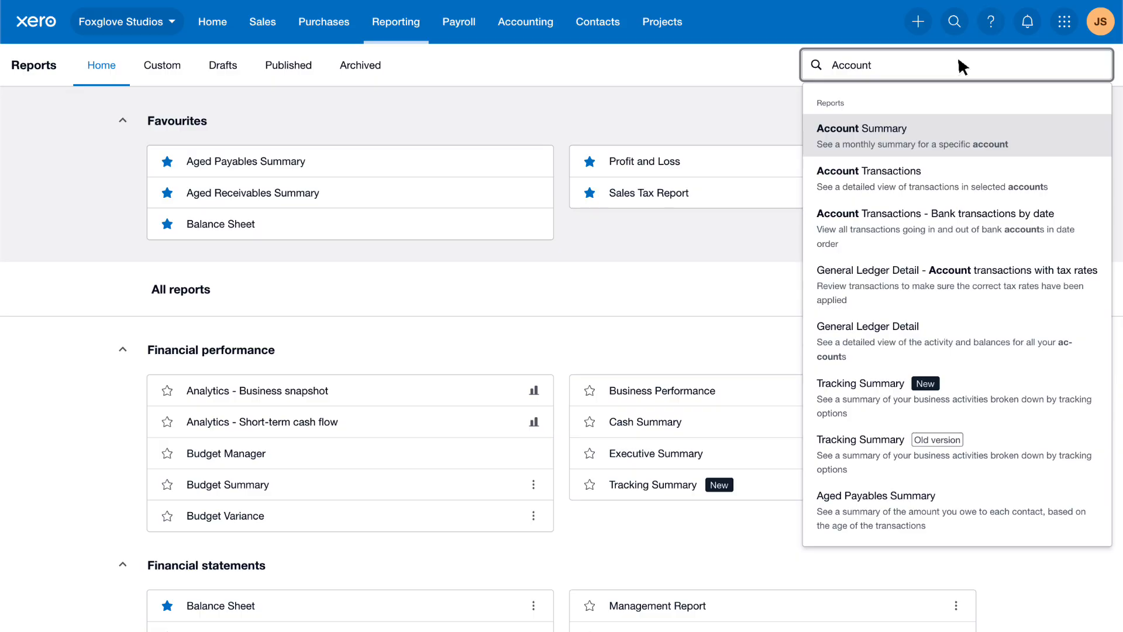
{"action": "left_click", "coordinate": [964, 174]}
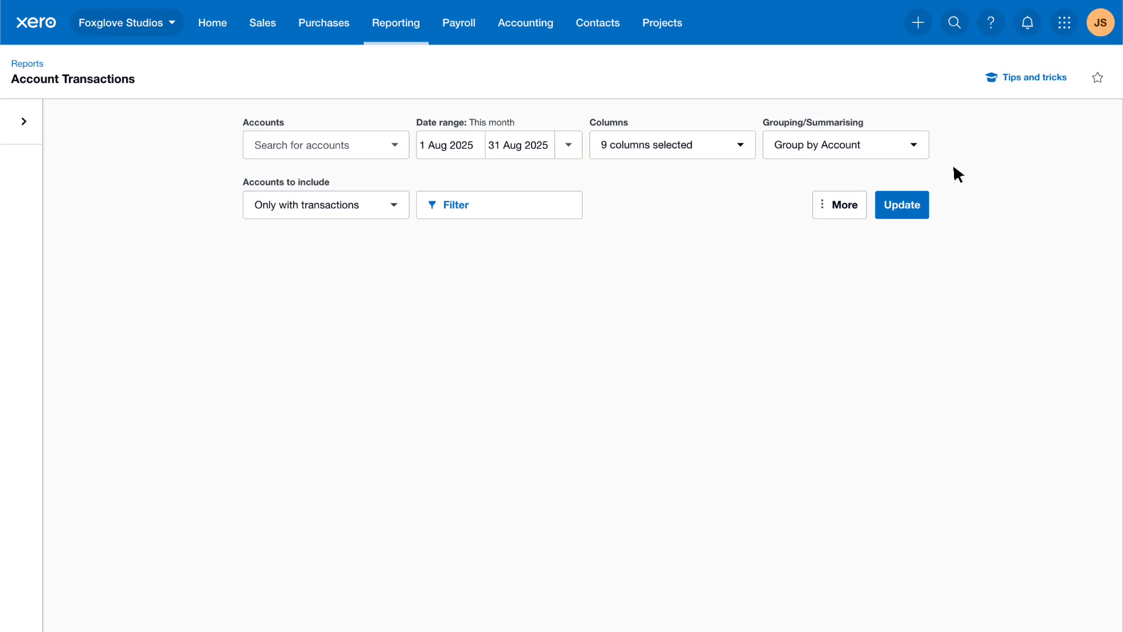
- Select the accounts 429 - General Expenses, 453 - Office Expenses and 473 - Repairs and Maintenance for the report
{"action": "left_click", "coordinate": [396, 146]}
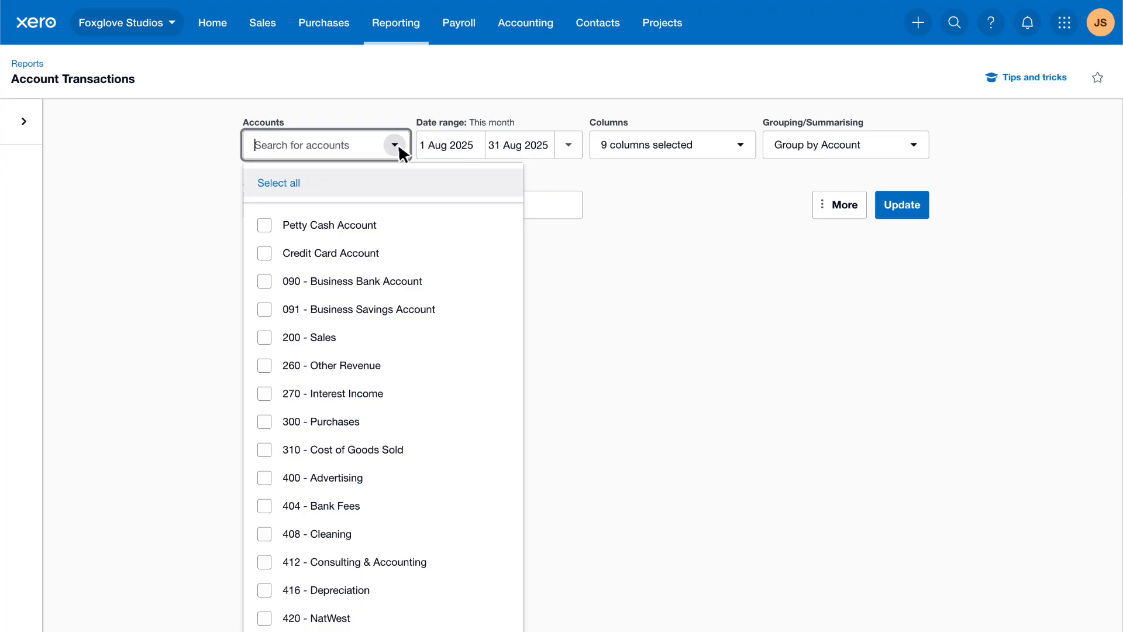
{"action": "type", "text": "General"}
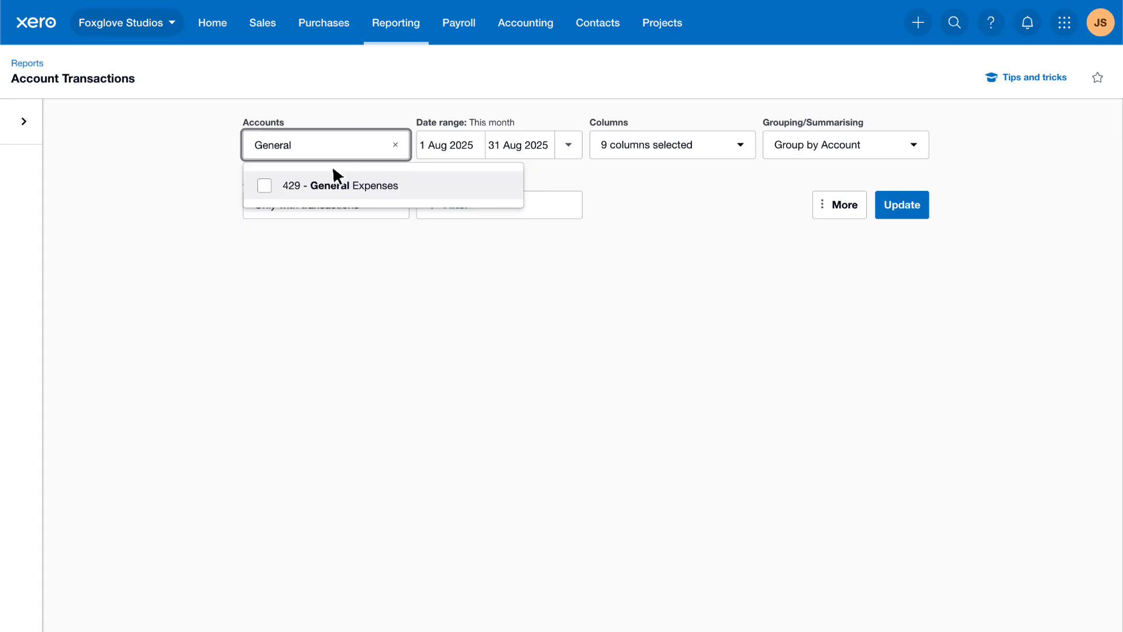
{"action": "left_click", "coordinate": [265, 186]}
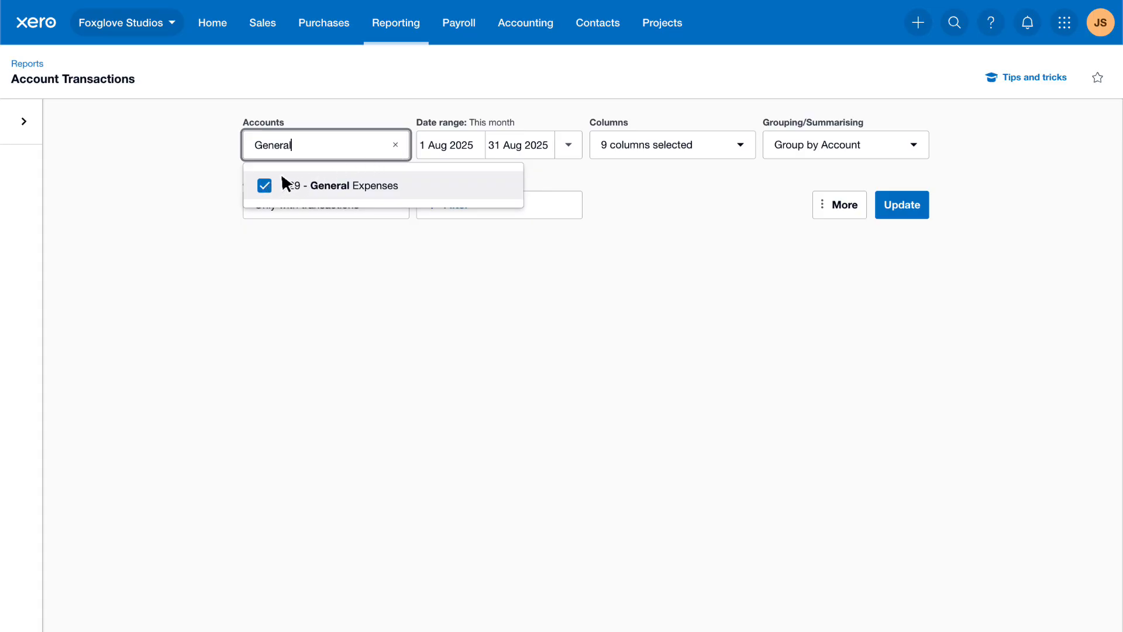
{"action": "key", "text": "ctrl+a"}
{"action": "type", "text": "Office"}
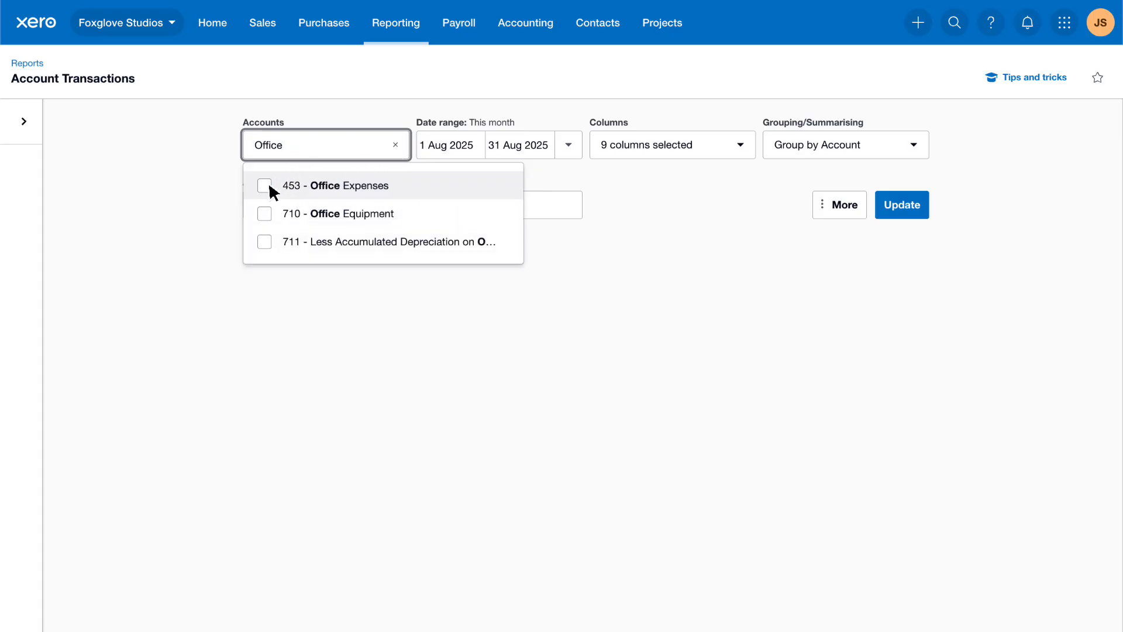
{"action": "left_click", "coordinate": [264, 186]}
{"action": "left_click", "coordinate": [299, 145]}
{"action": "key", "text": "ctrl+a"}
{"action": "type", "text": "Repairs"}
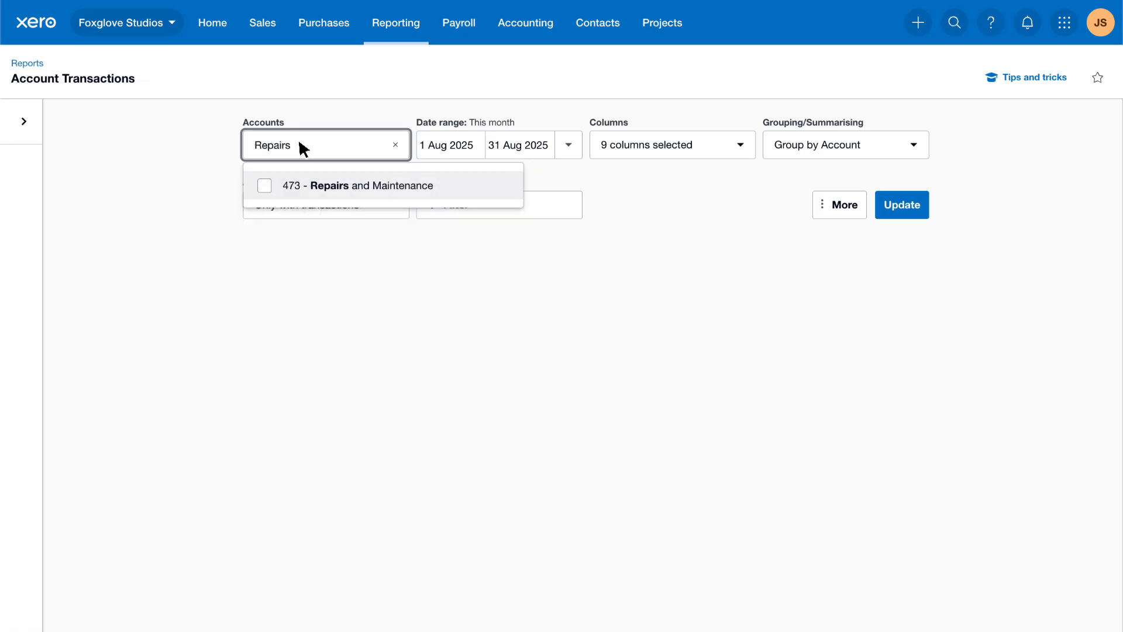
{"action": "left_click", "coordinate": [264, 186]}
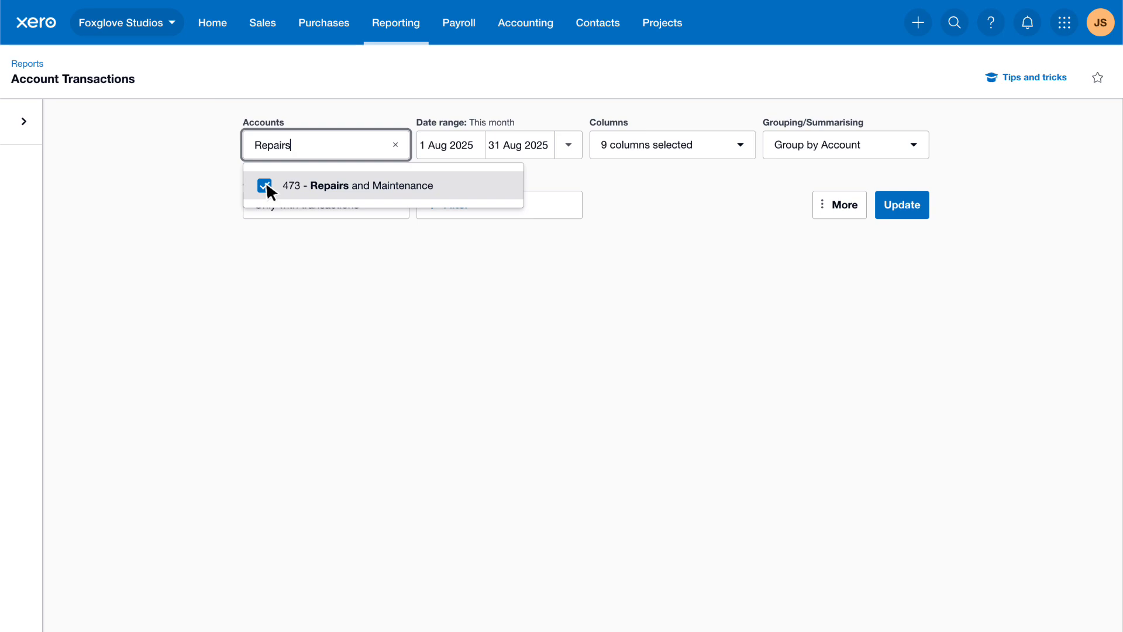
- Set a custom date range of 1 May 2025 to 31 Jul 2025 and review the column and grouping options
{"action": "left_click", "coordinate": [569, 146]}
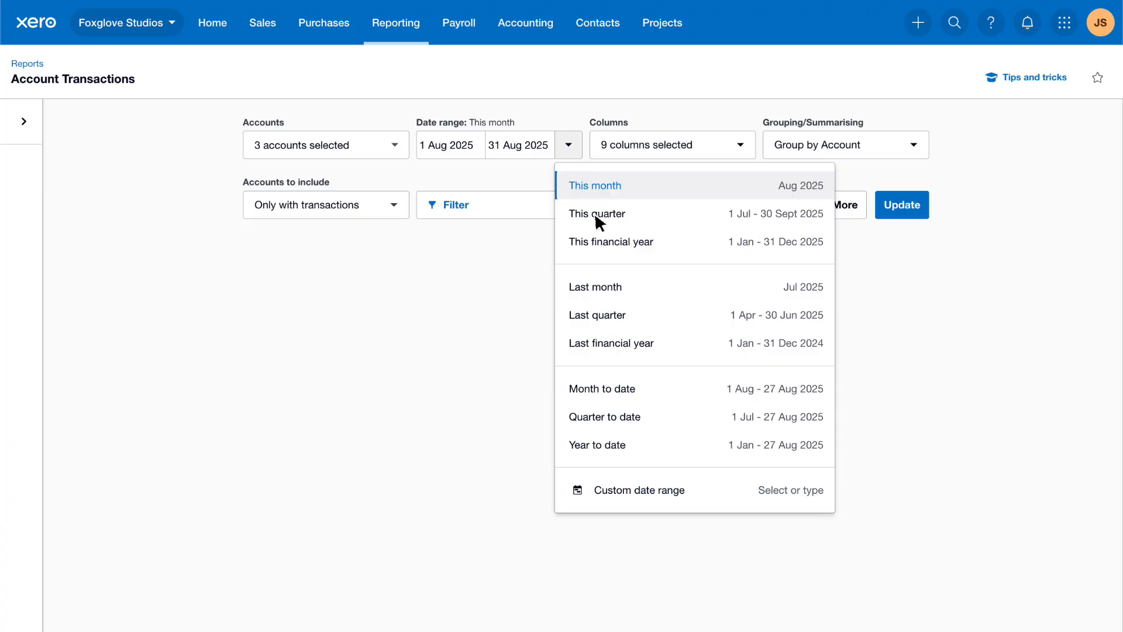
{"action": "left_click", "coordinate": [706, 493]}
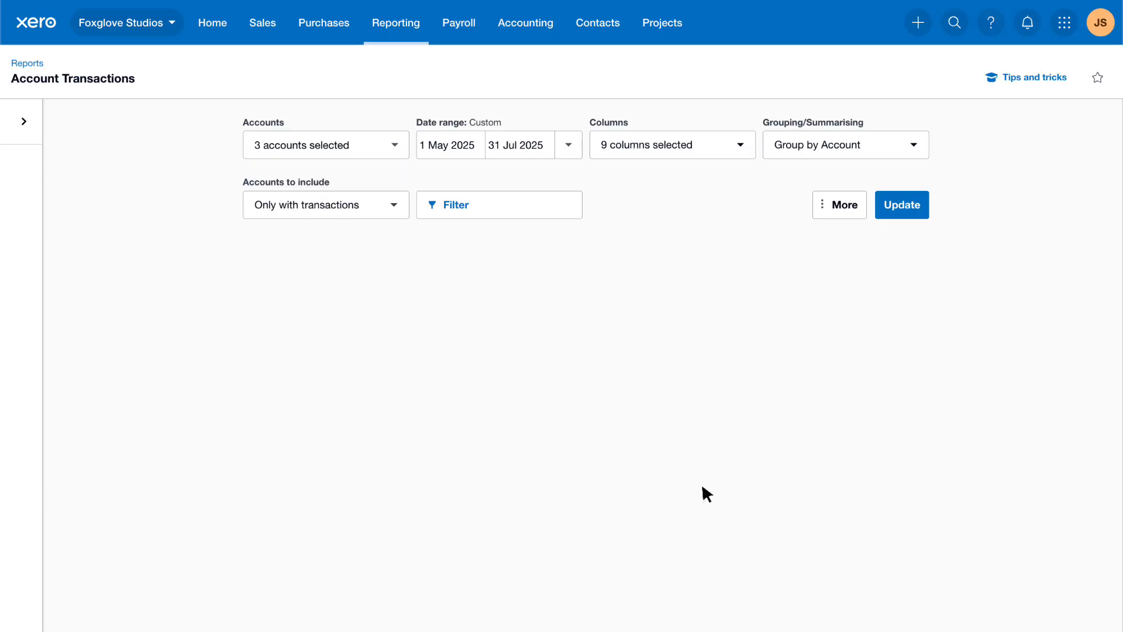
{"action": "left_click", "coordinate": [740, 145]}
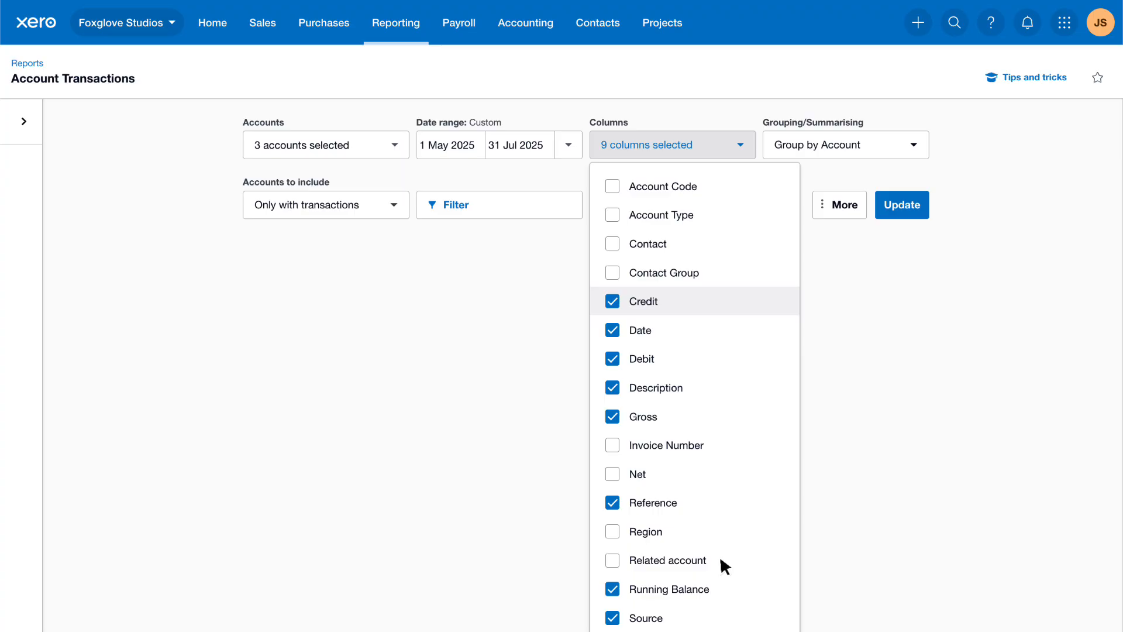
{"action": "left_click", "coordinate": [850, 364]}
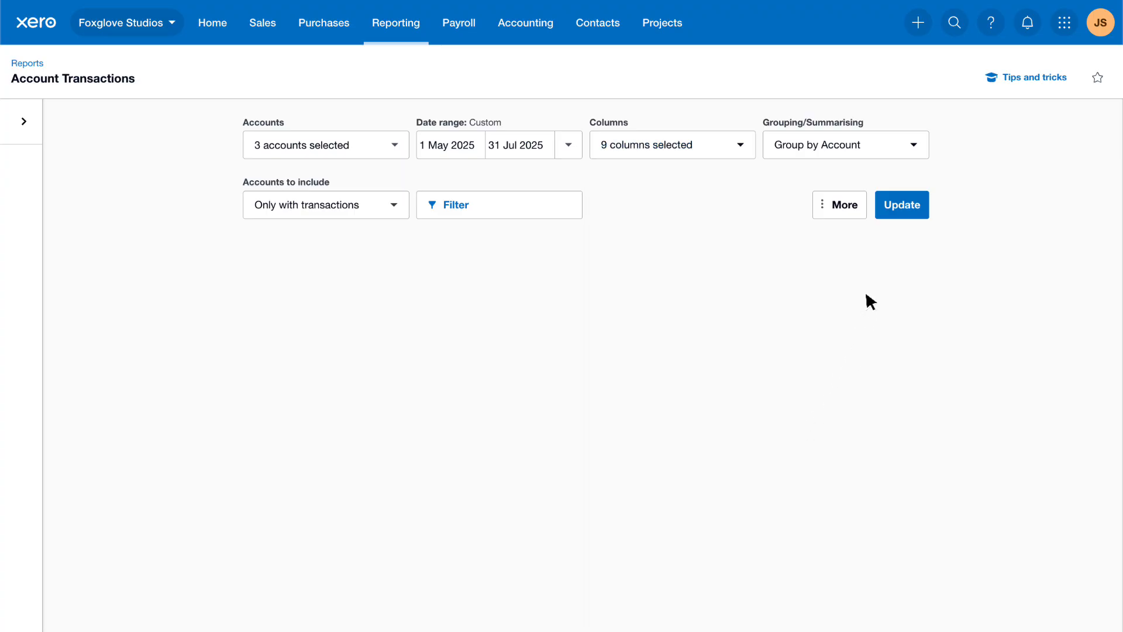
{"action": "left_click", "coordinate": [916, 154]}
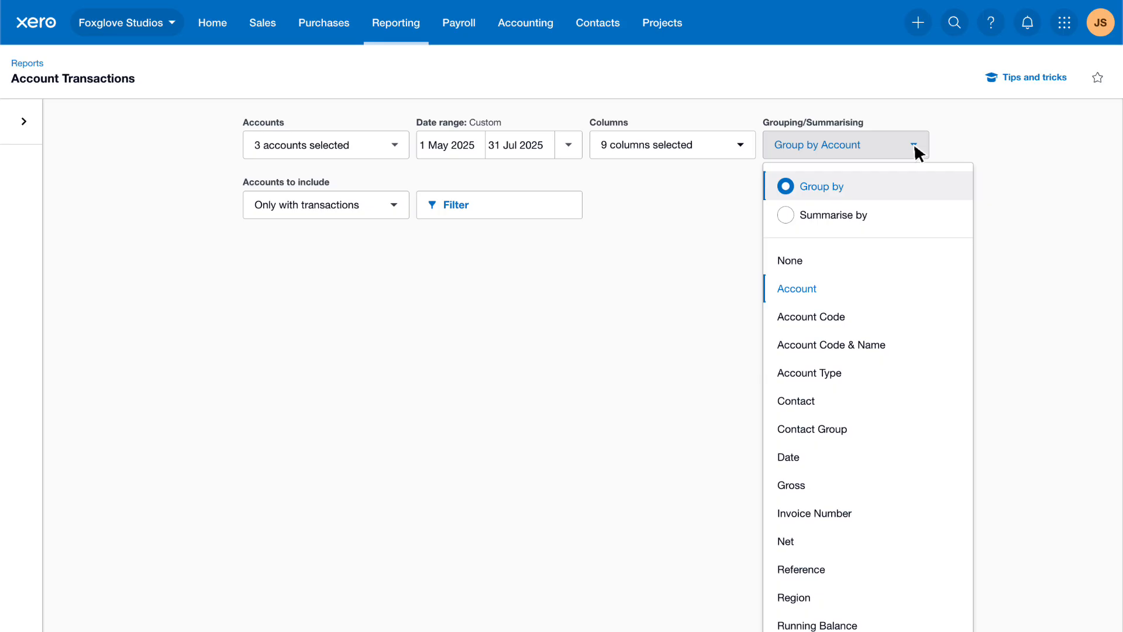
{"action": "left_click", "coordinate": [965, 139]}
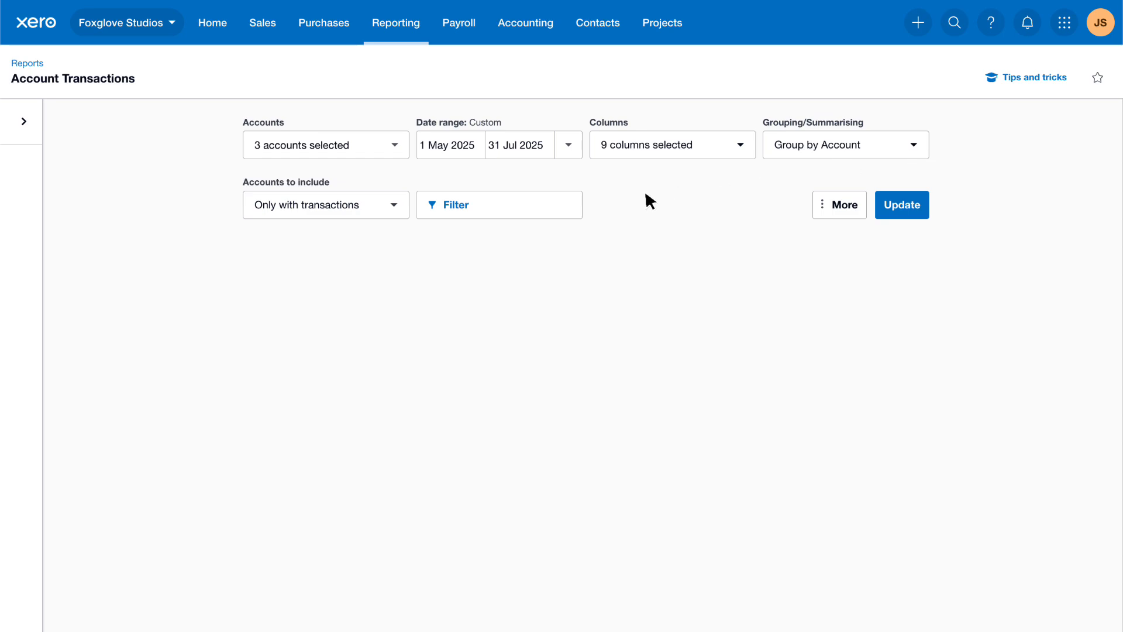
- Filter the report to debit amounts from 1000 upwards, with no upper limit
{"action": "left_click", "coordinate": [565, 216]}
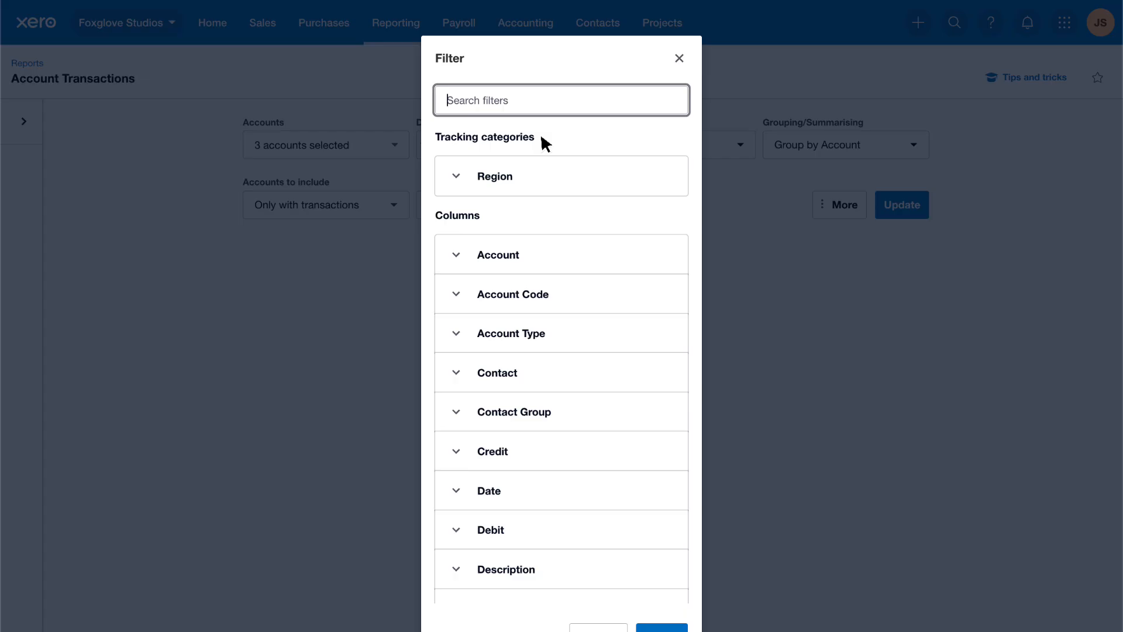
{"action": "left_click", "coordinate": [458, 531]}
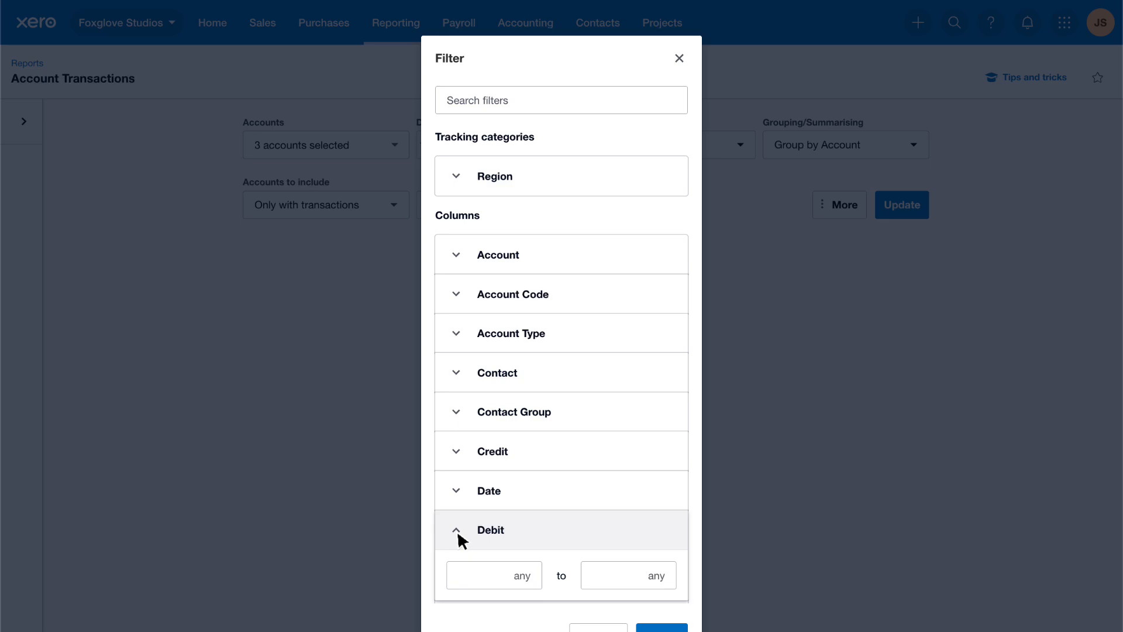
{"action": "left_click", "coordinate": [487, 572]}
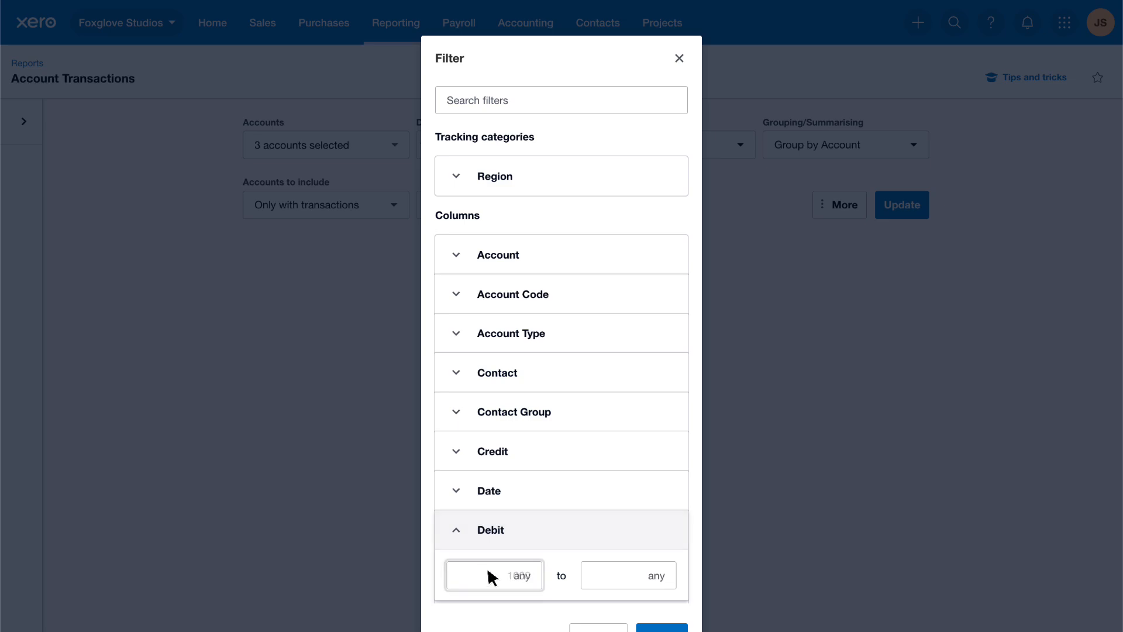
{"action": "type", "text": "1000"}
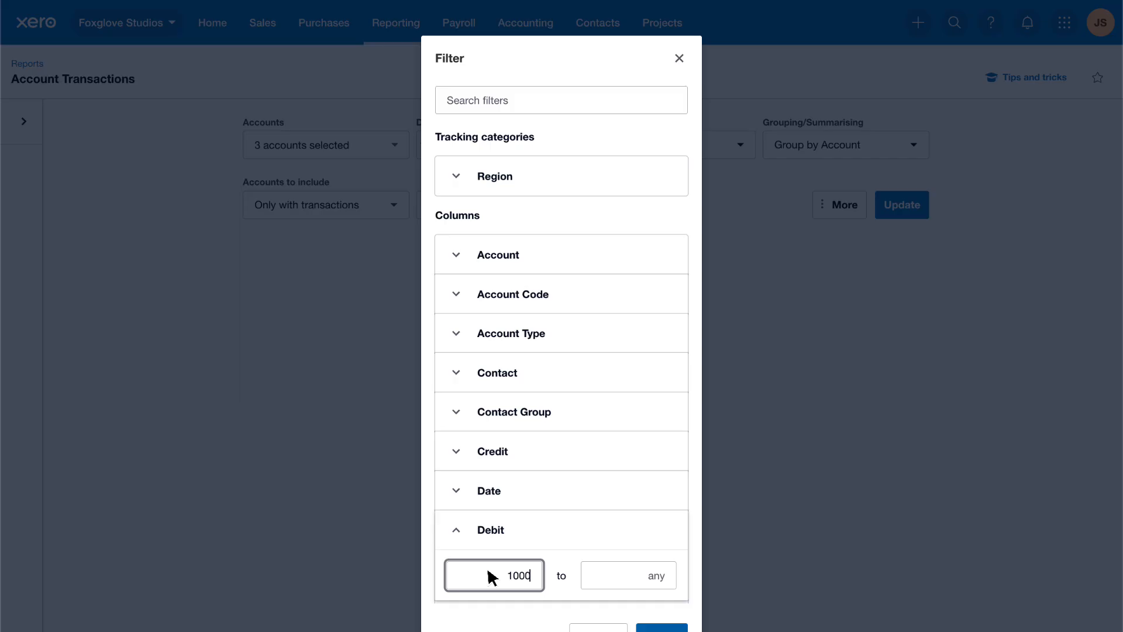
{"action": "scroll", "coordinate": [487, 567], "scroll_direction": "down", "scroll_amount": 2}
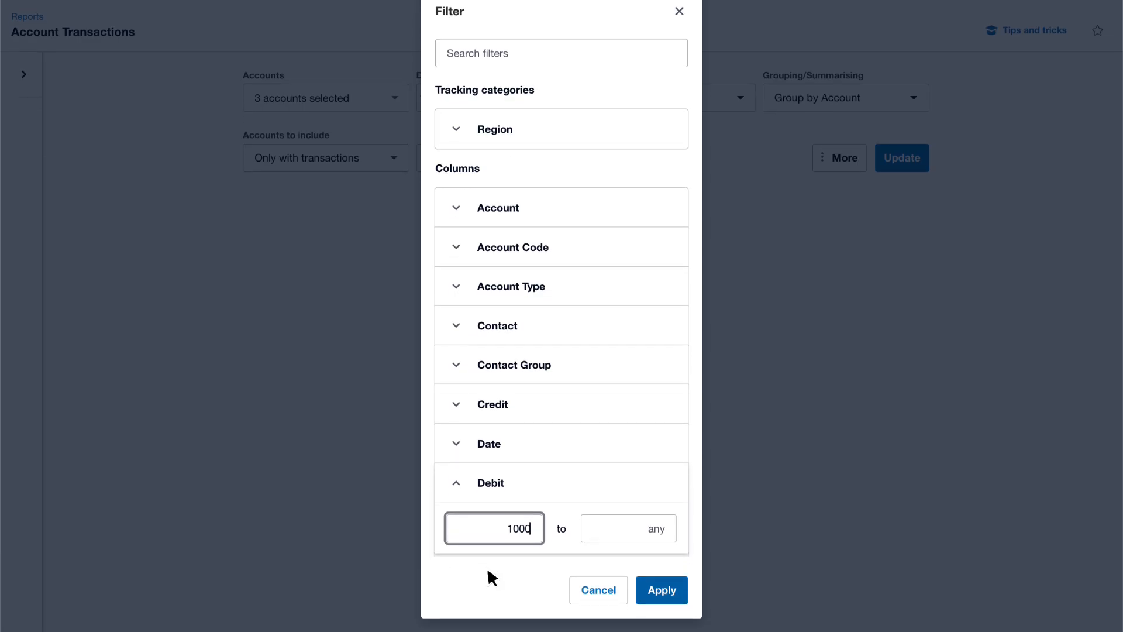
{"action": "scroll", "coordinate": [488, 571], "scroll_direction": "down", "scroll_amount": 1}
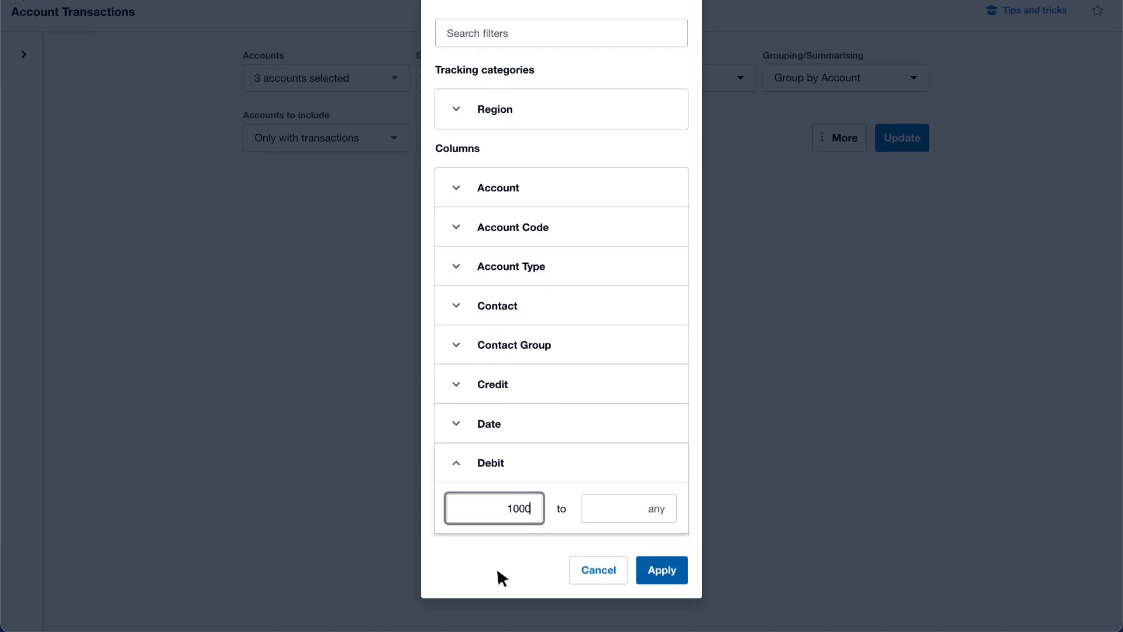
{"action": "left_click", "coordinate": [678, 578]}
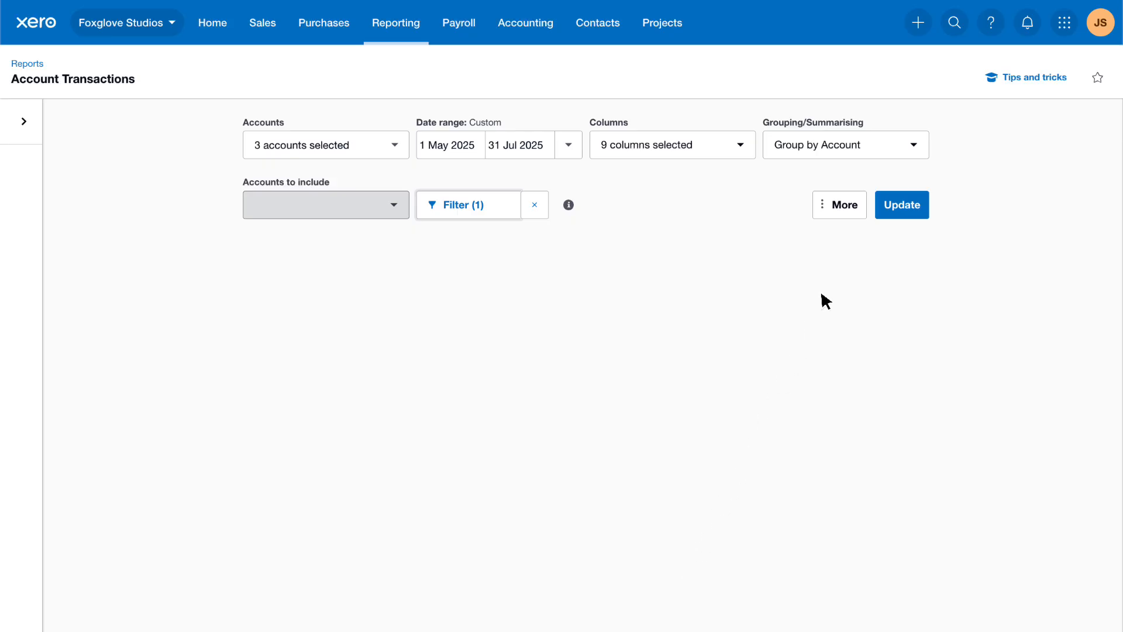
- Check the accounting basis and display options, and run the report with the chosen settings
{"action": "left_click", "coordinate": [861, 213]}
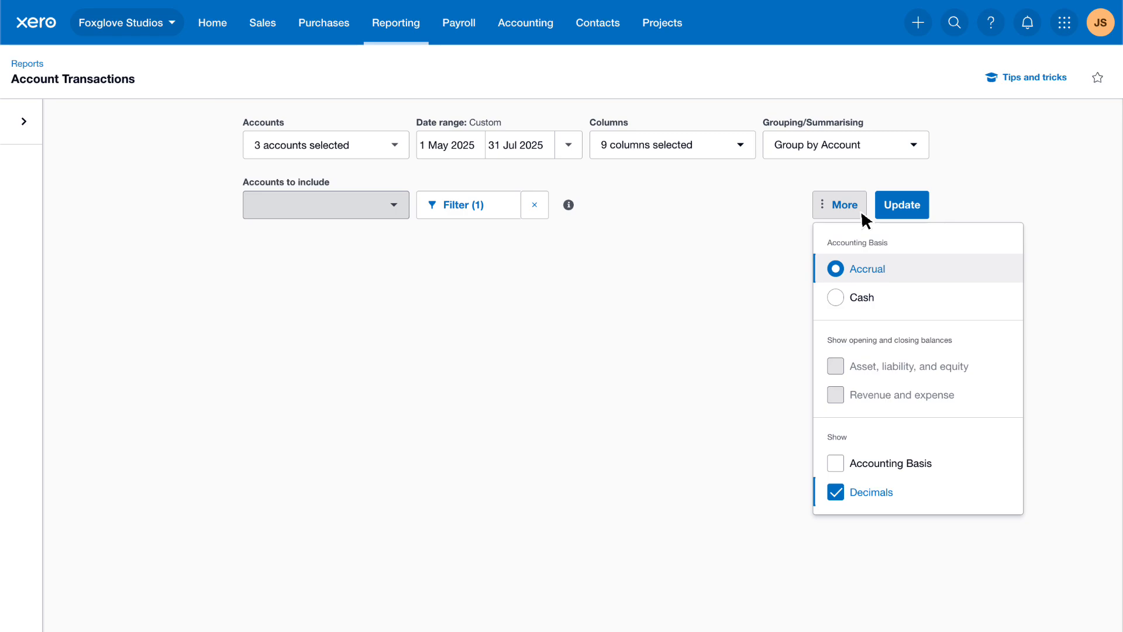
{"action": "left_click", "coordinate": [955, 206]}
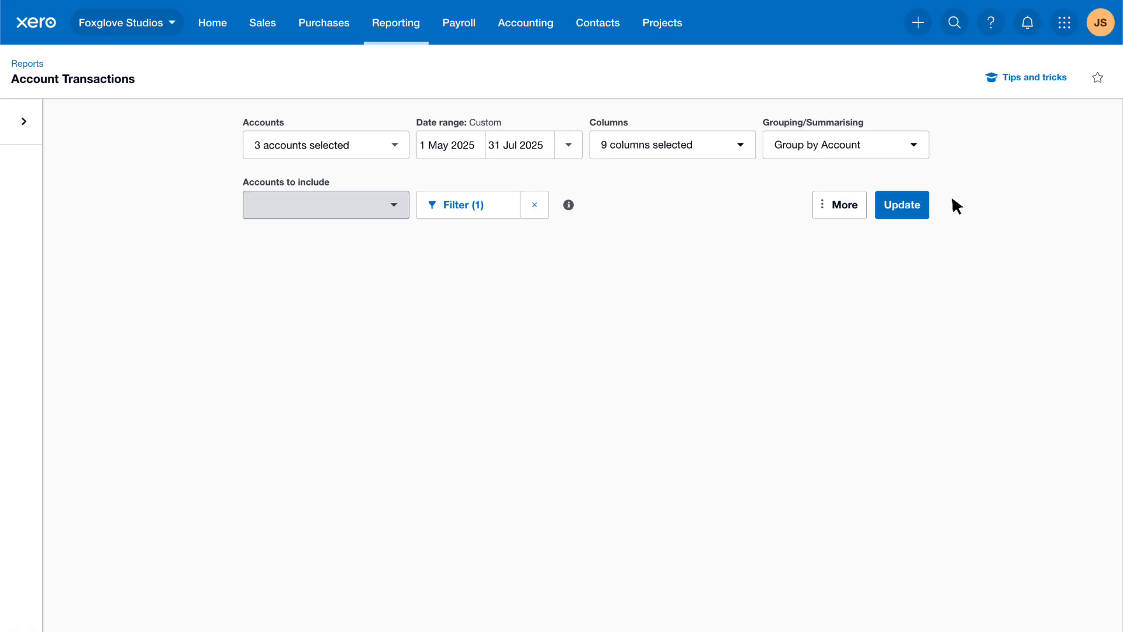
{"action": "left_click", "coordinate": [924, 210]}
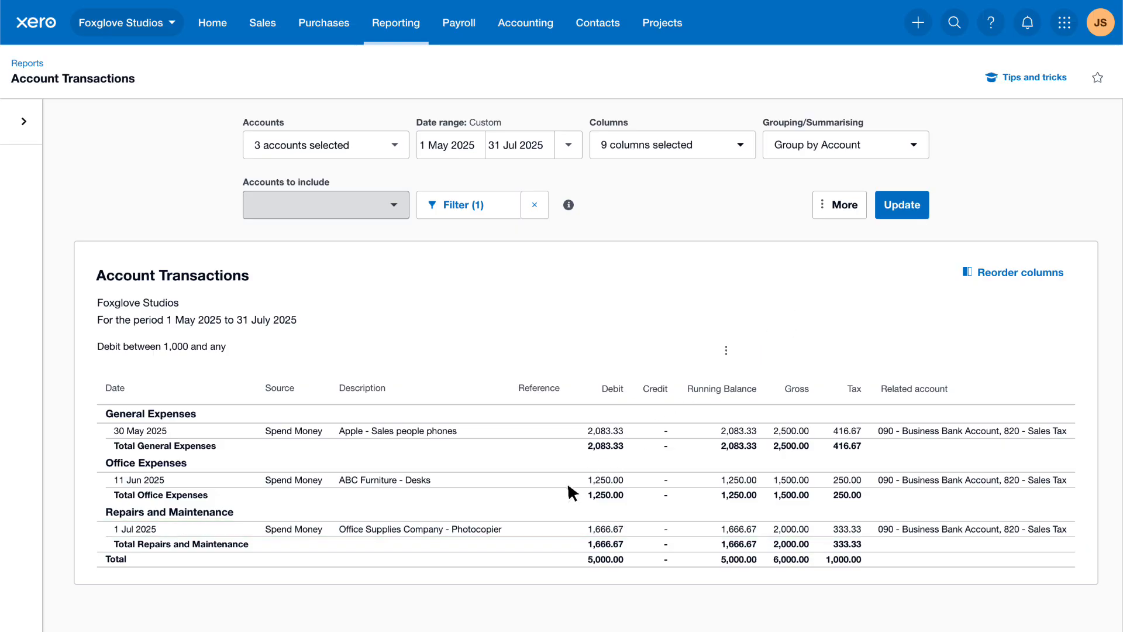
- Open the Office Supplies Company photocopier transaction from the report for editing
{"action": "left_click", "coordinate": [512, 536]}
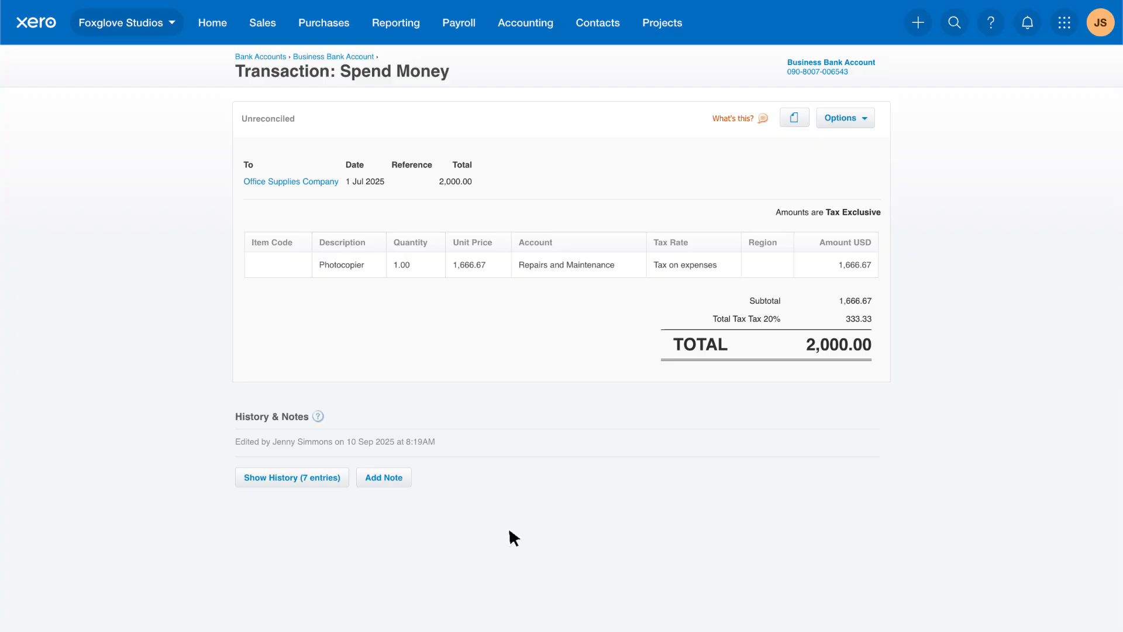
{"action": "left_click", "coordinate": [868, 119]}
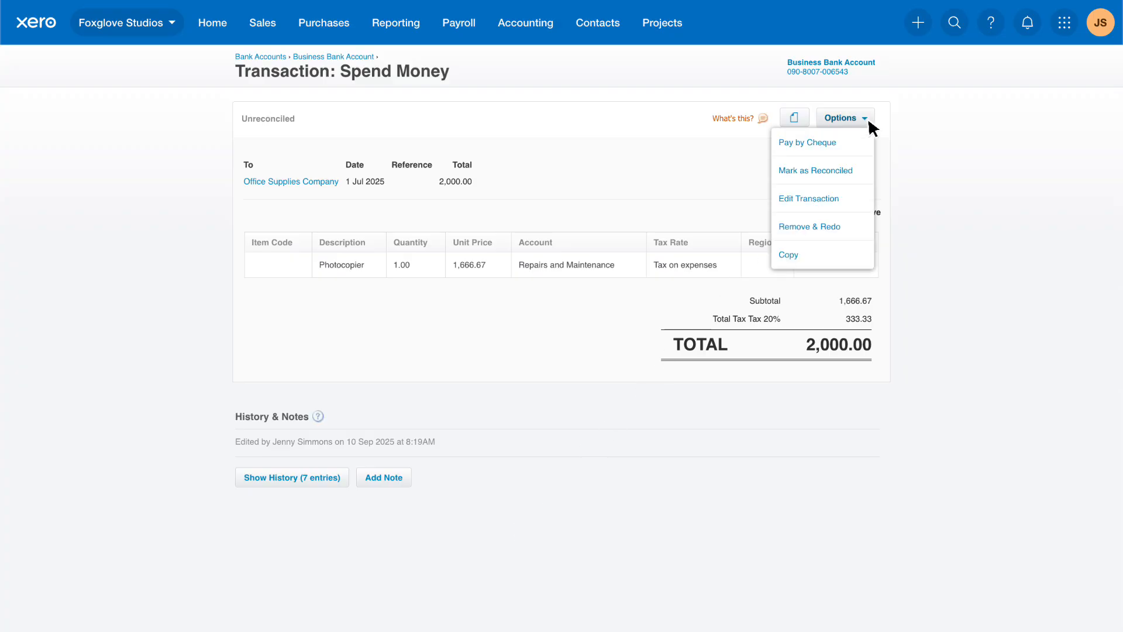
{"action": "left_click", "coordinate": [844, 200]}
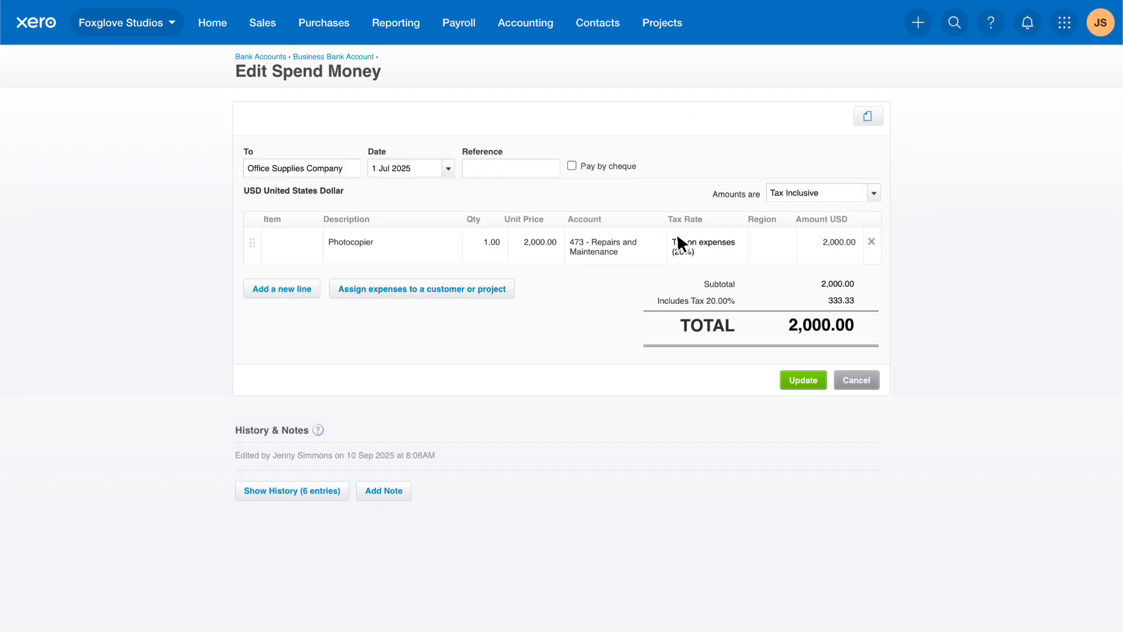
- Change the photocopier line's account to 710 - Office Equipment and save the updated transaction
{"action": "left_click", "coordinate": [631, 249]}
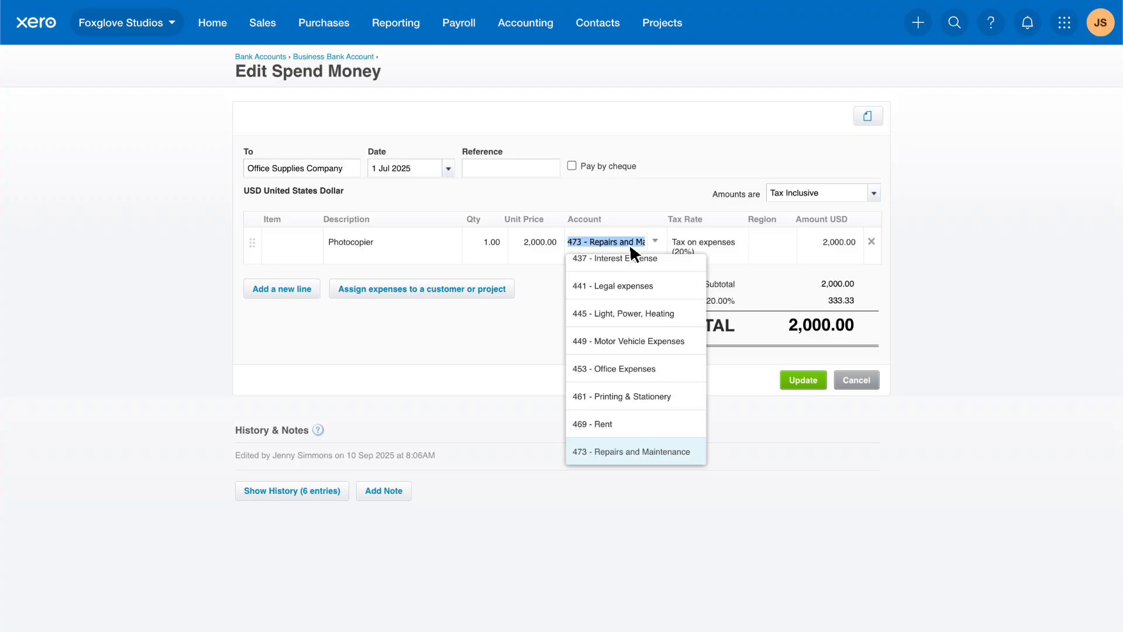
{"action": "type", "text": "Office"}
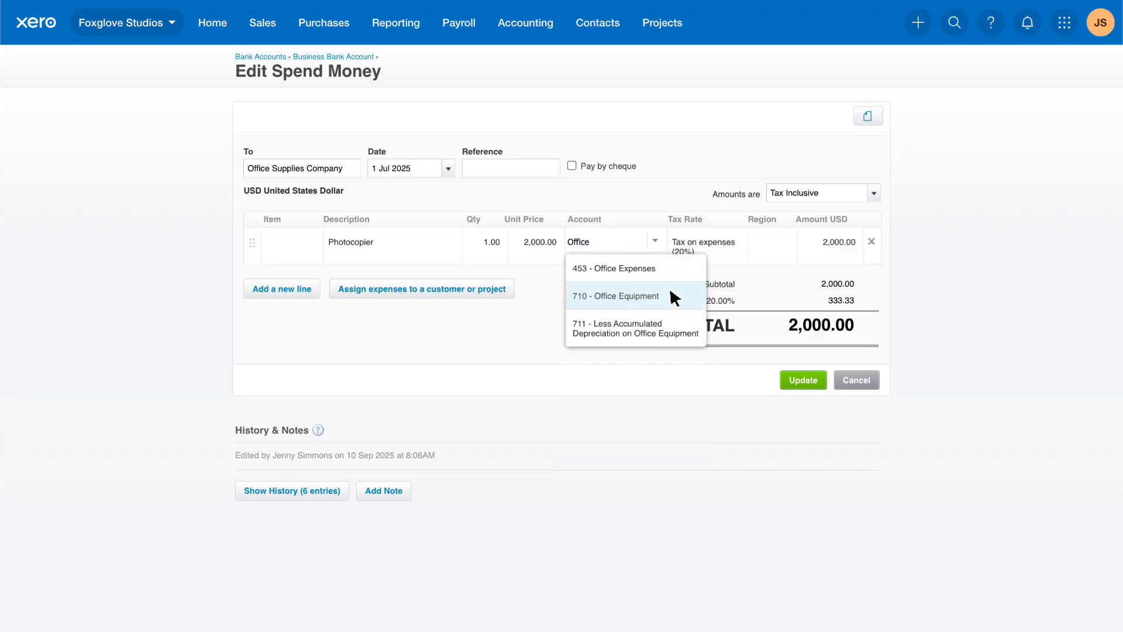
{"action": "left_click", "coordinate": [674, 299]}
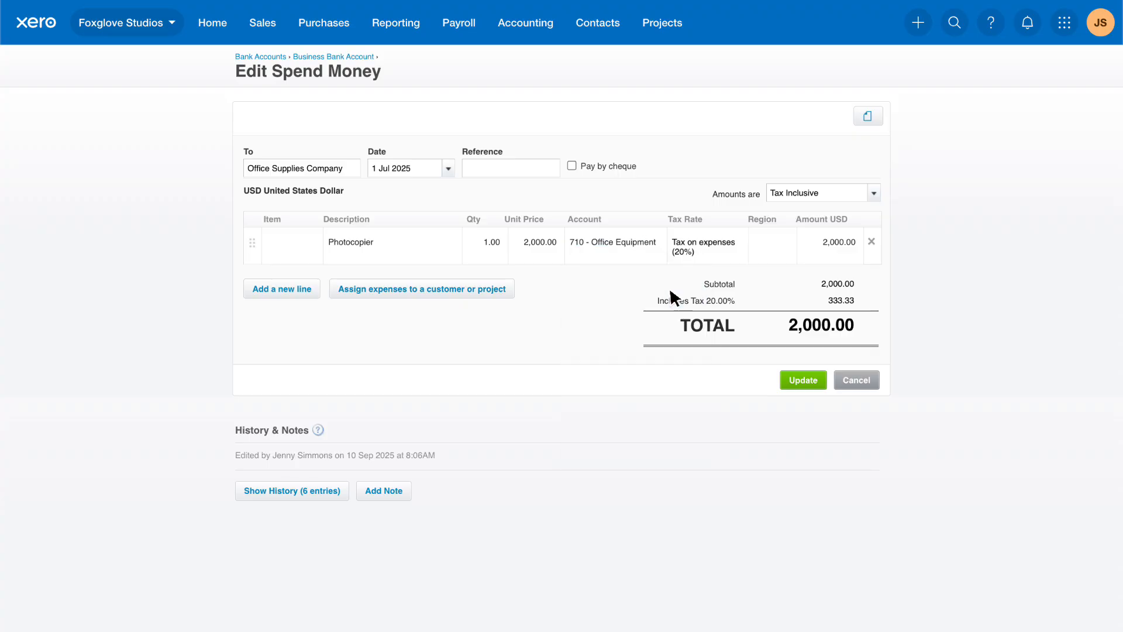
{"action": "left_click", "coordinate": [820, 383]}
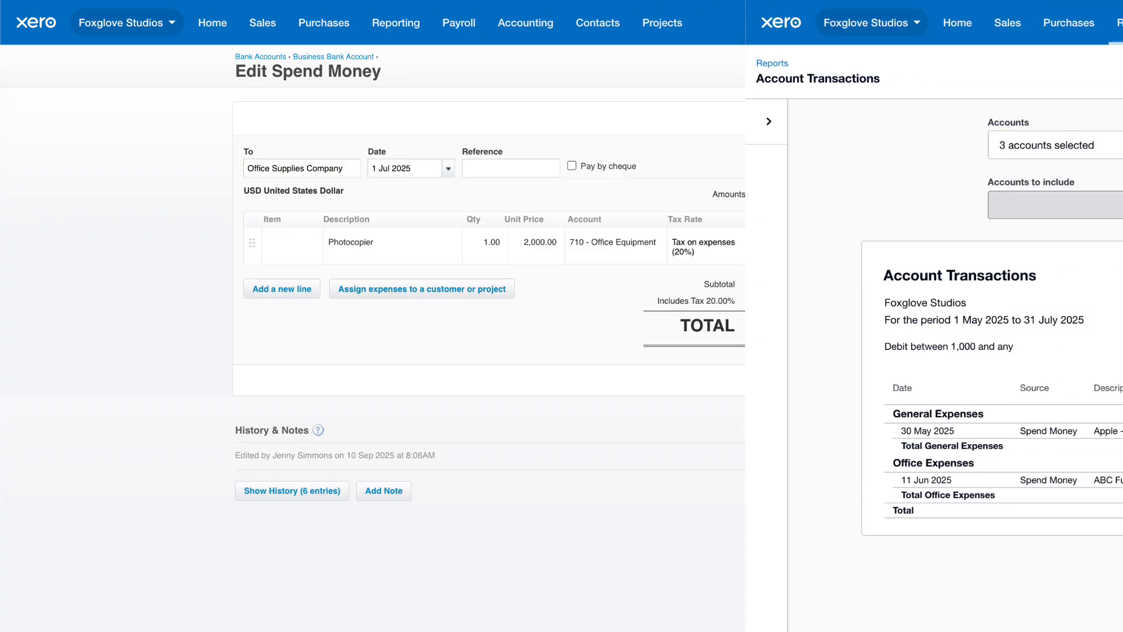